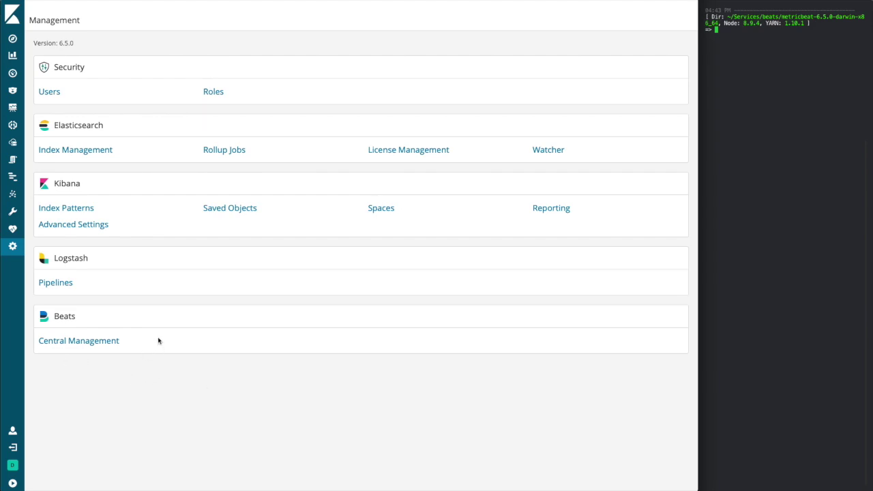
- Open Central Management under Beats on the Kibana Management page
left_click(116, 342)
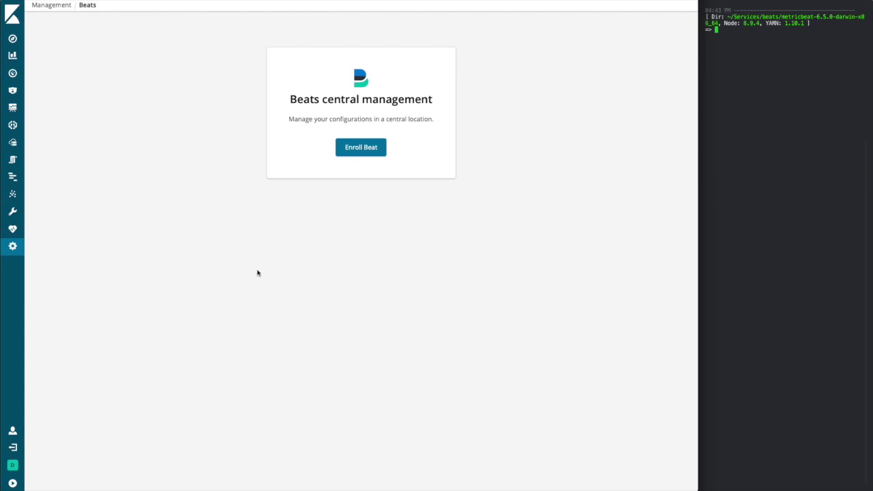
- Start a Beat enrollment for Metricbeat on MacOS and select the displayed enroll command
left_click(384, 155)
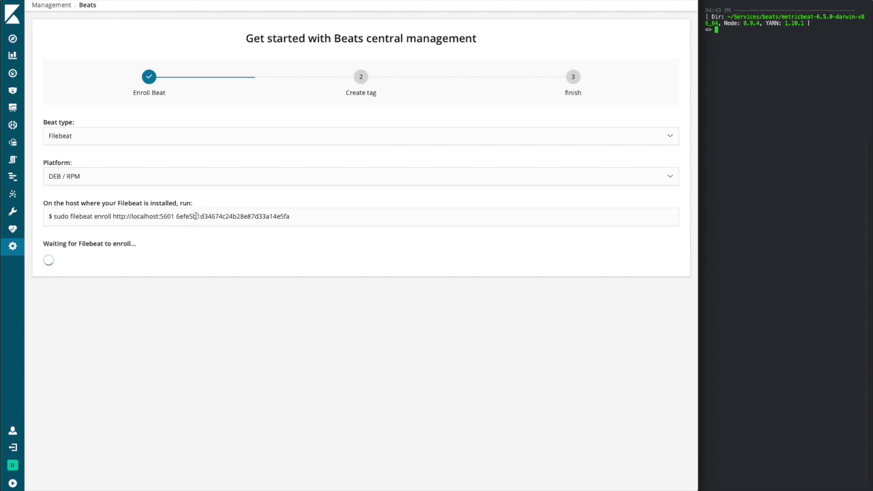
left_click(164, 138)
left_click(164, 146)
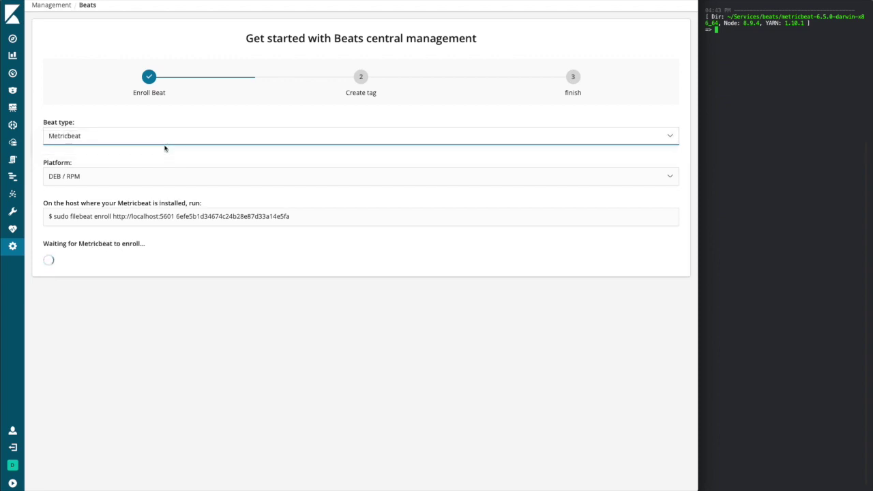
left_click(166, 179)
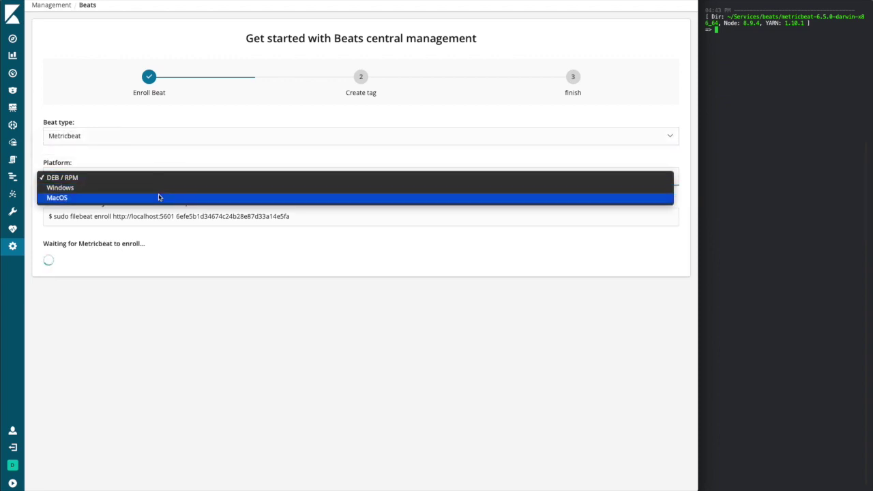
left_click(159, 198)
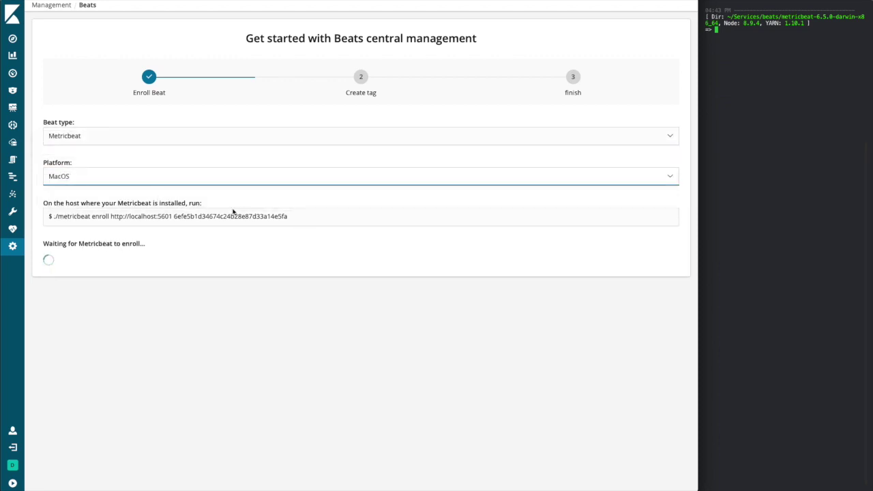
left_click(301, 218)
left_click_drag(301, 218, 54, 218)
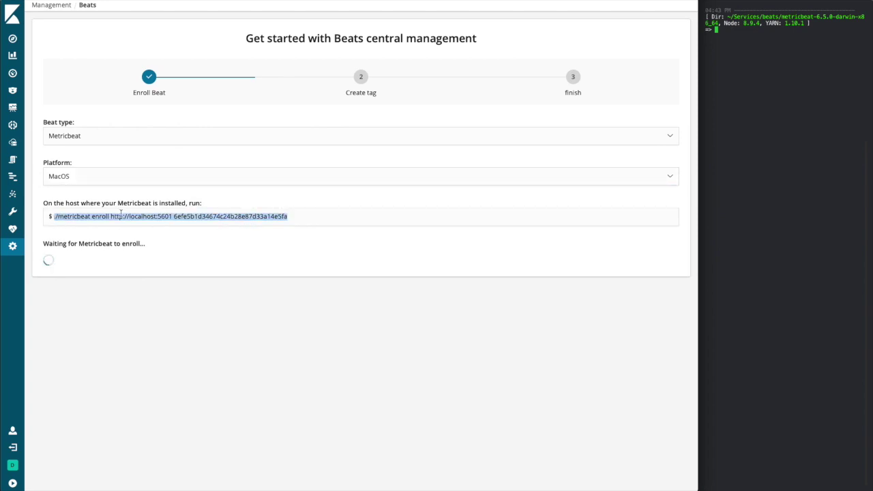
- Run the pasted ./metricbeat enroll command in Terminal and answer y to replace the settings
left_click(771, 46)
type("./metricbeat enroll http://localhost:5601 6efe5b1d34674c24b28e87d33a14e5fa")
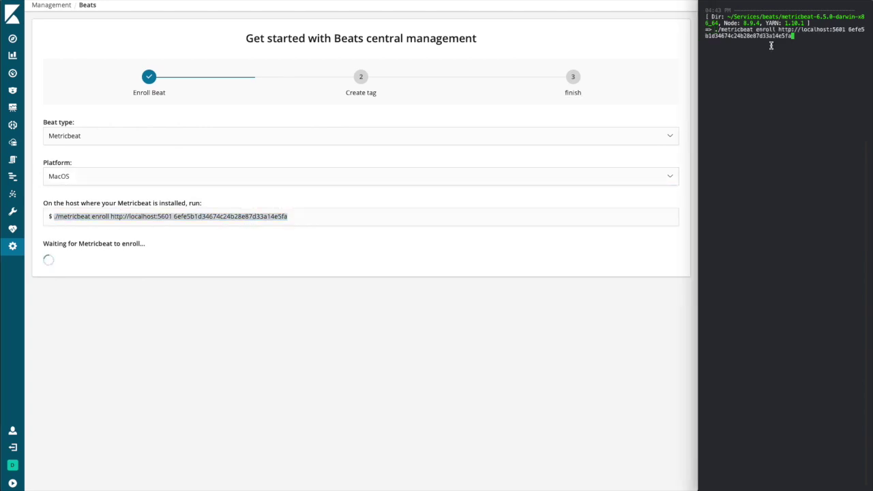
key("Return")
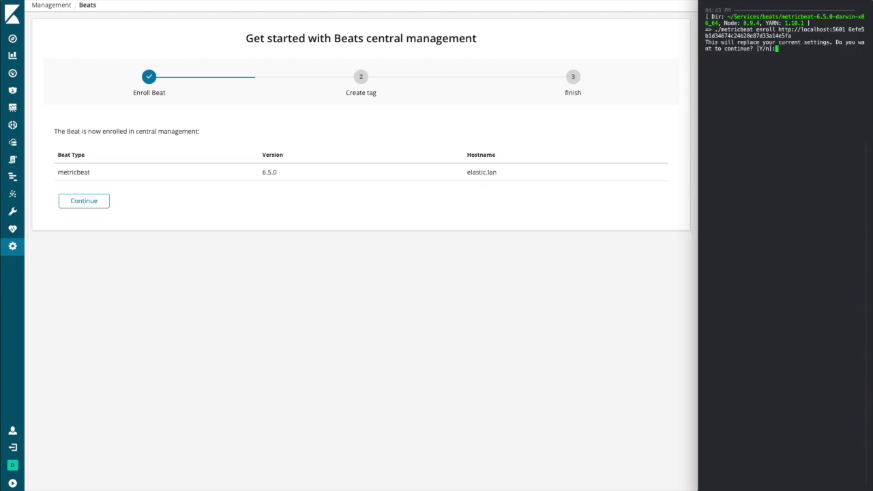
type("y")
key("Return")
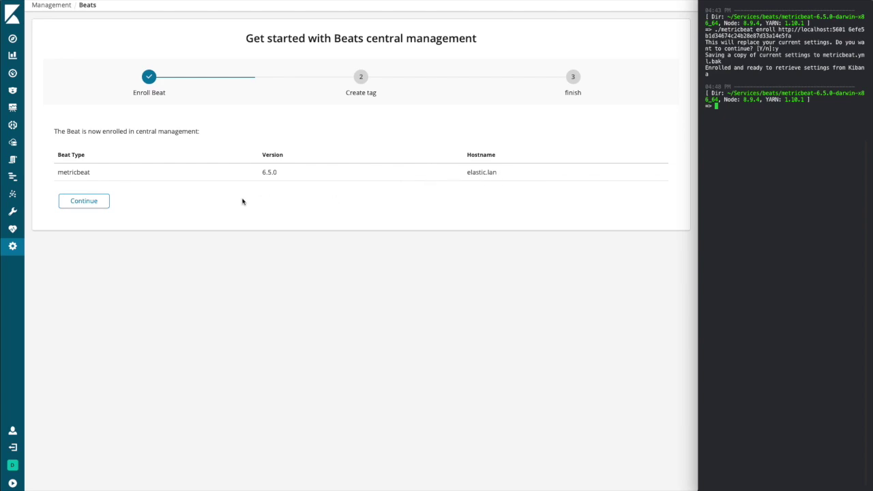
- Create a tag named Local in green (#0add9a) and start a new configuration block
left_click(81, 204)
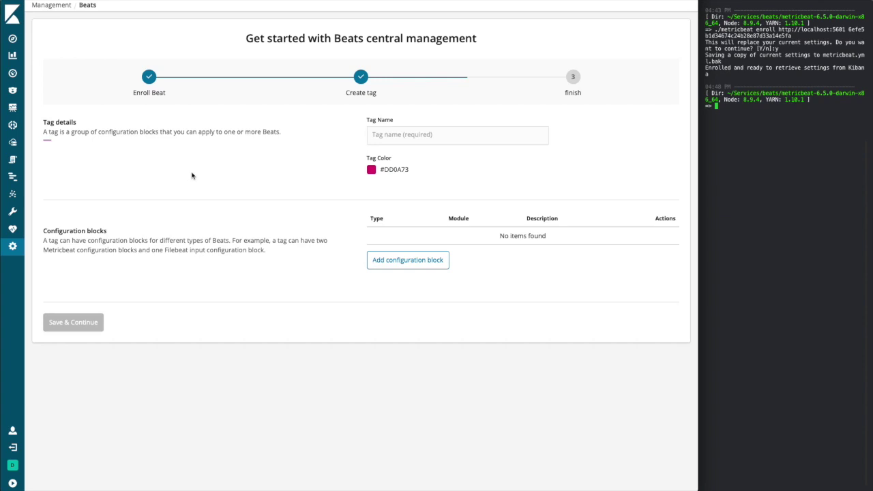
left_click(385, 129)
type("Local")
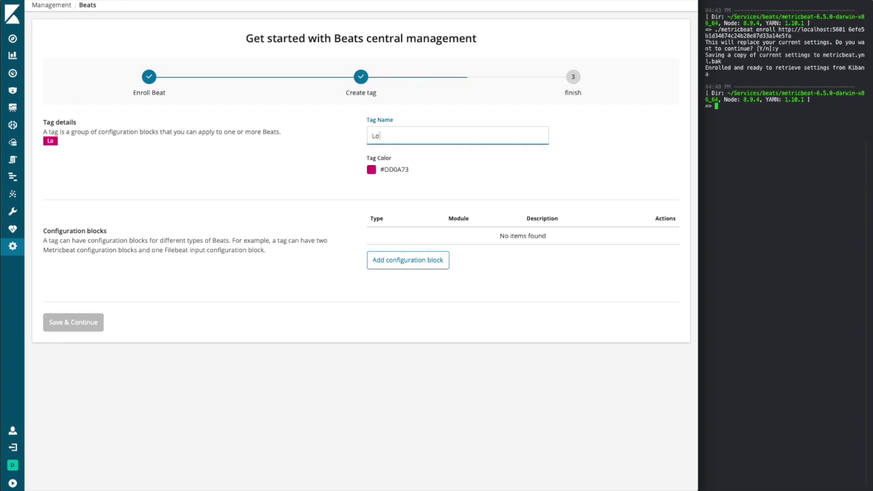
left_click(373, 171)
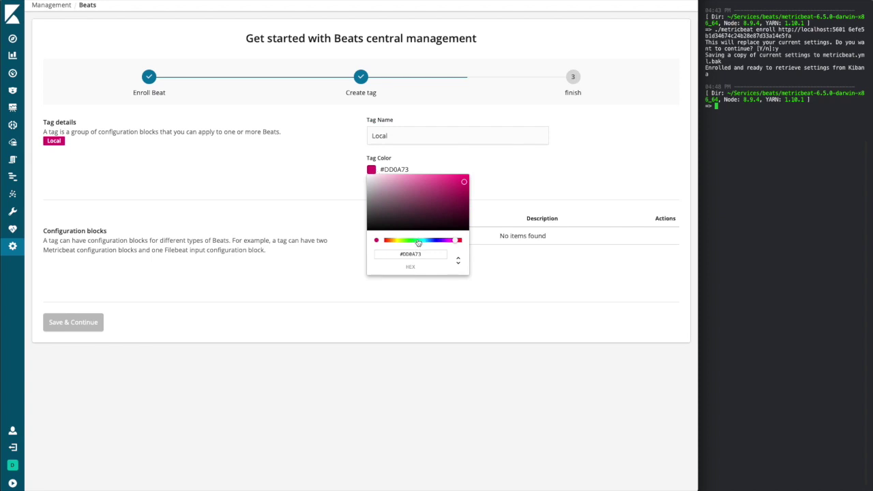
left_click_drag(415, 241, 420, 244)
left_click(402, 320)
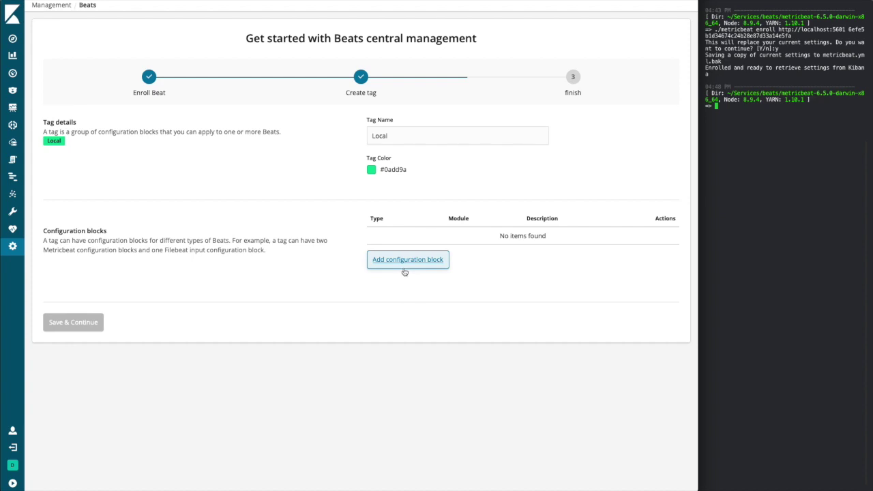
left_click(405, 272)
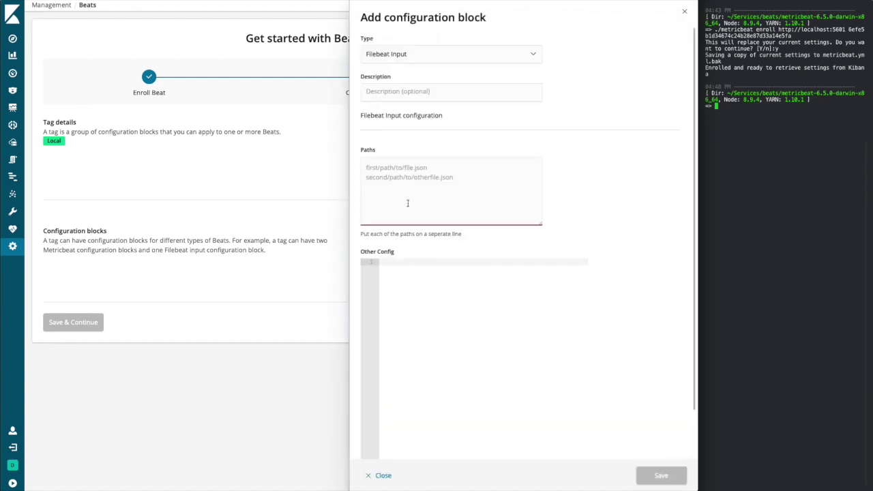
- Save a Metricbeat Module block described 'Test block' using the system module
left_click(425, 54)
left_click(419, 75)
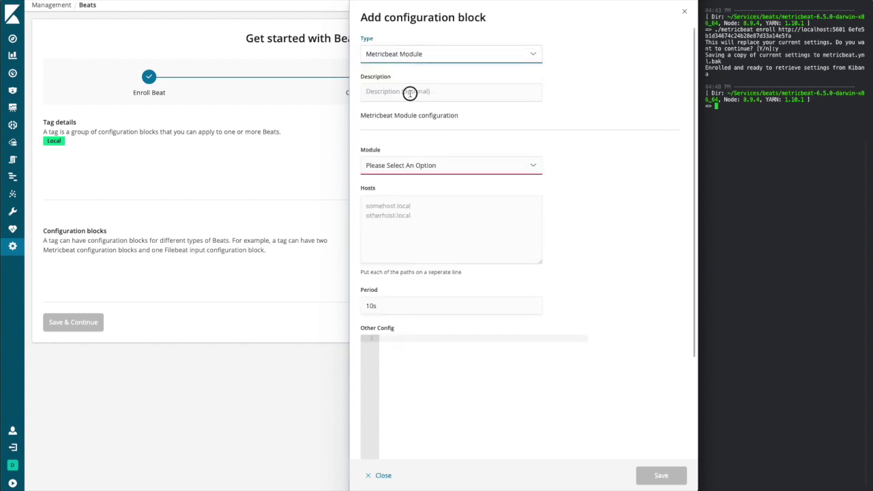
left_click(410, 93)
type("Tes")
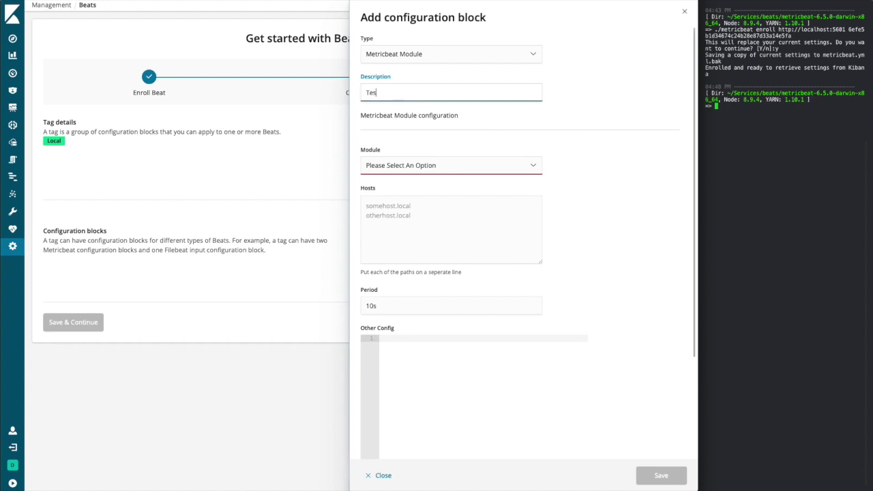
type("t block")
left_click(440, 165)
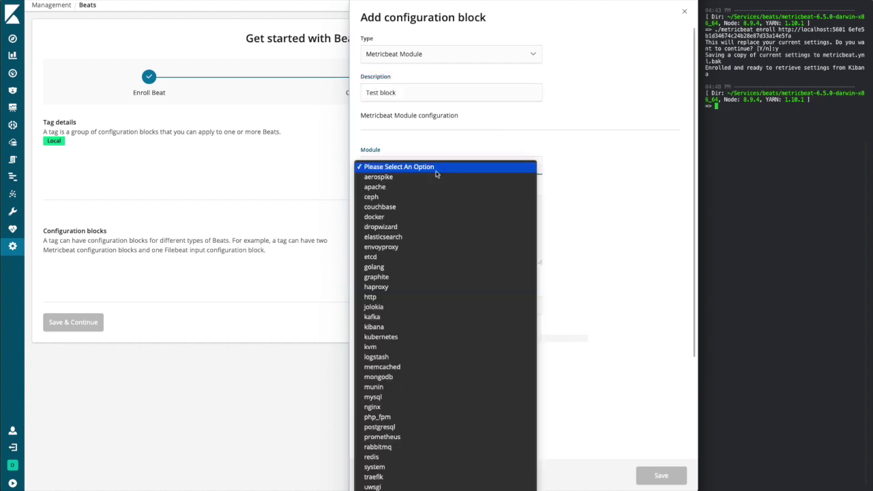
left_click(394, 467)
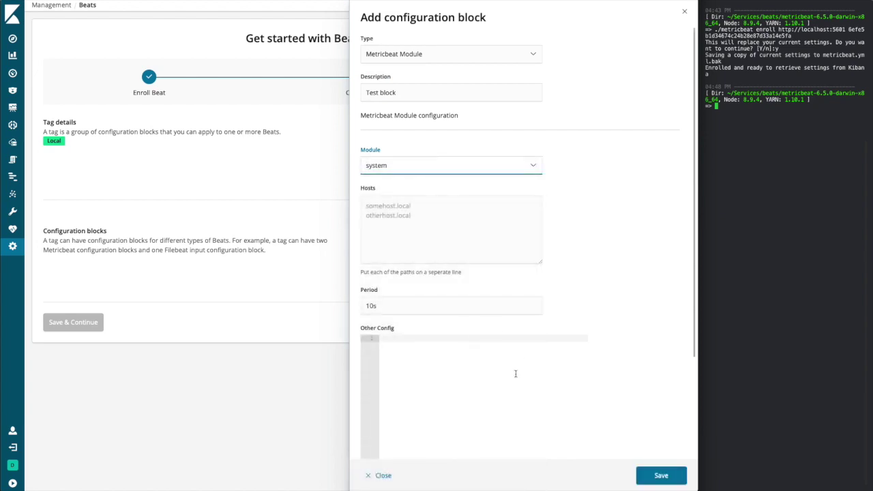
left_click(647, 475)
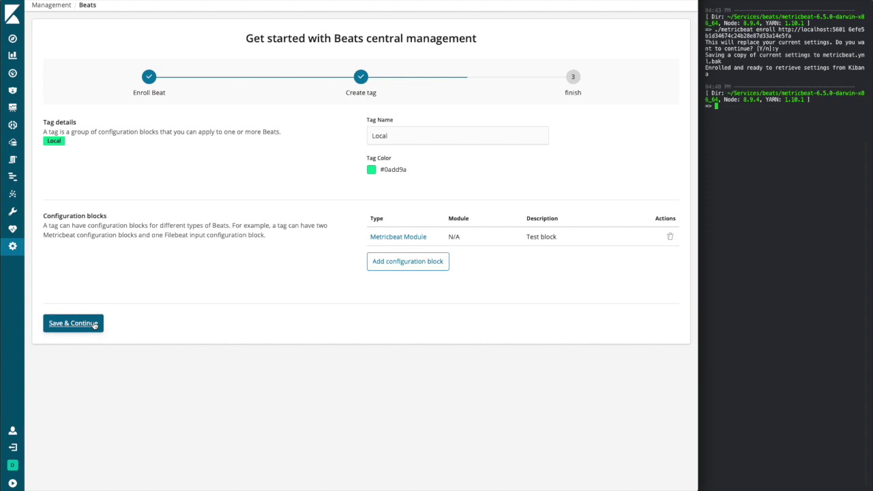
- Save the Local tag, finish enrollment, and check elastic.lan's Offline status in the Beats list
left_click(94, 326)
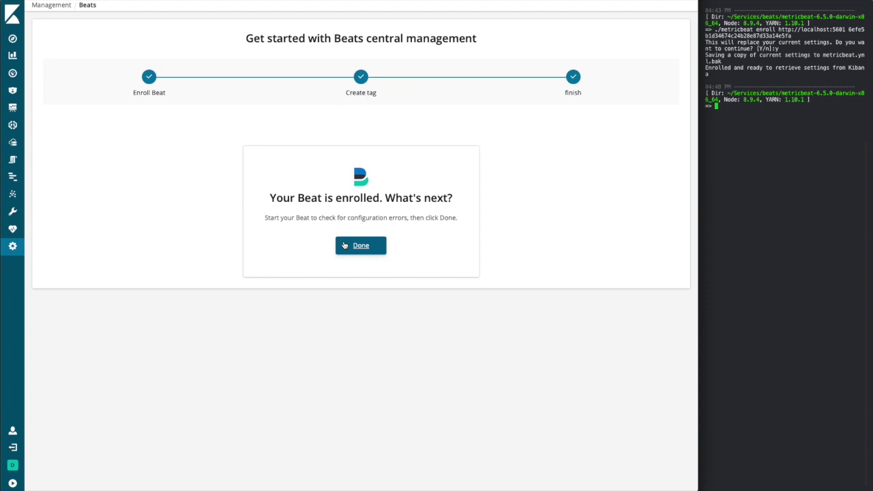
left_click(353, 245)
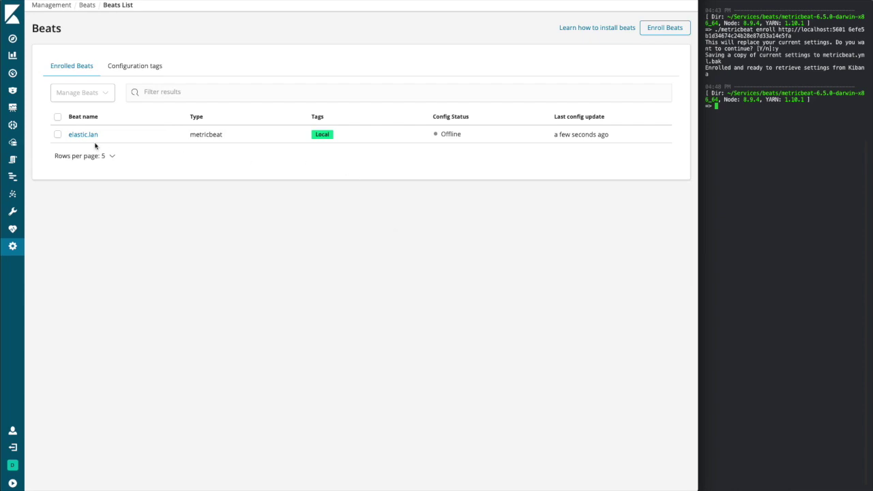
mouse_move(444, 130)
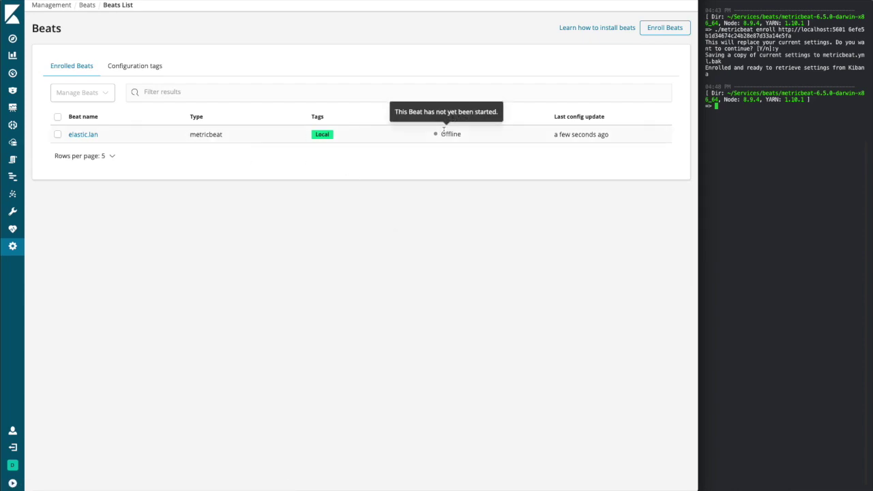
left_click(810, 114)
- Start Metricbeat with ./metricbeat run, reload Kibana, and open the elastic.lan beat's details
type(".")
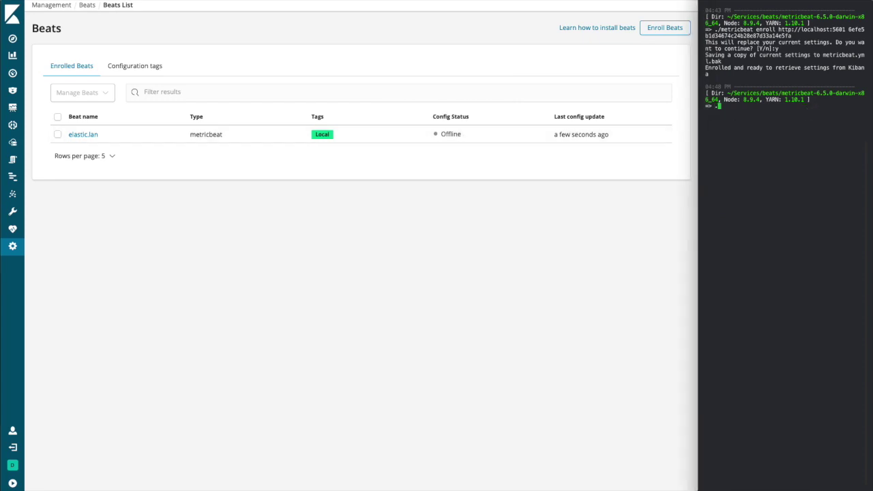
type("/me")
key("Tab")
type("run")
key("Return")
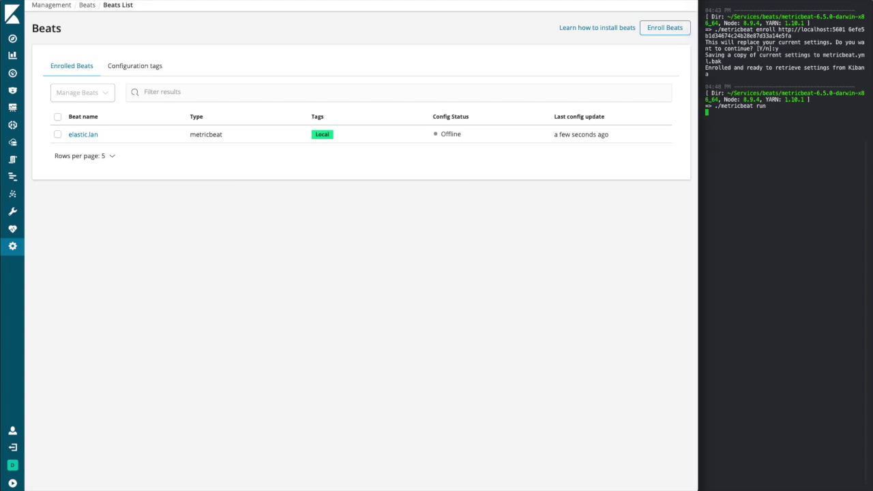
key("super+r")
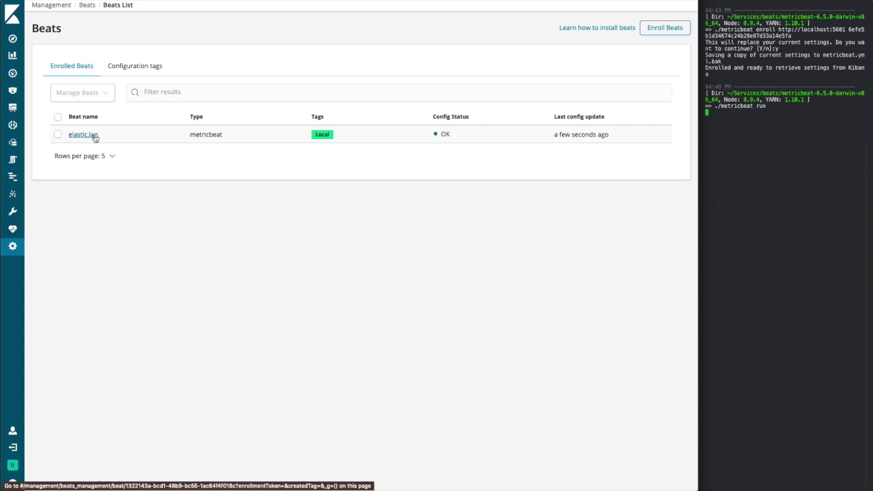
left_click(84, 135)
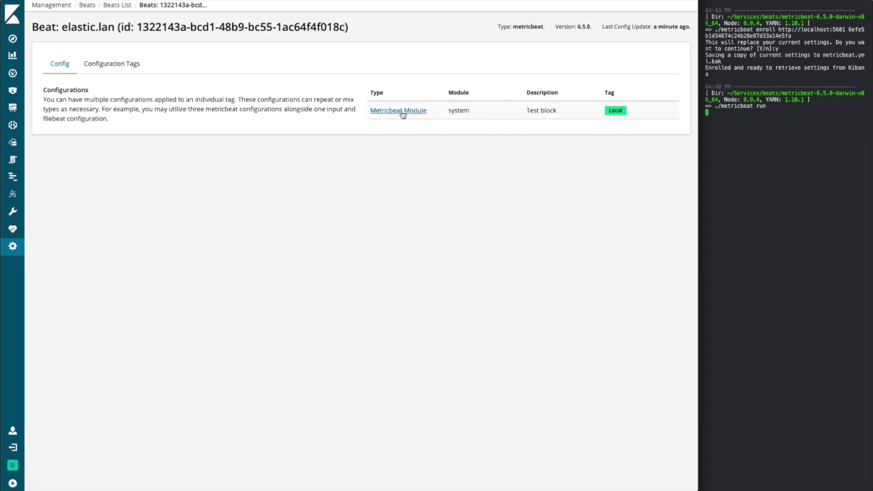
left_click(403, 114)
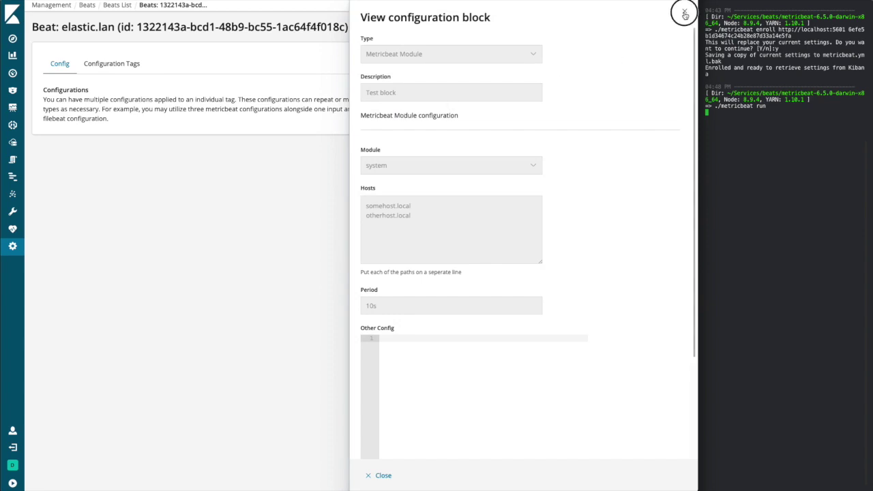
left_click(685, 14)
left_click(132, 69)
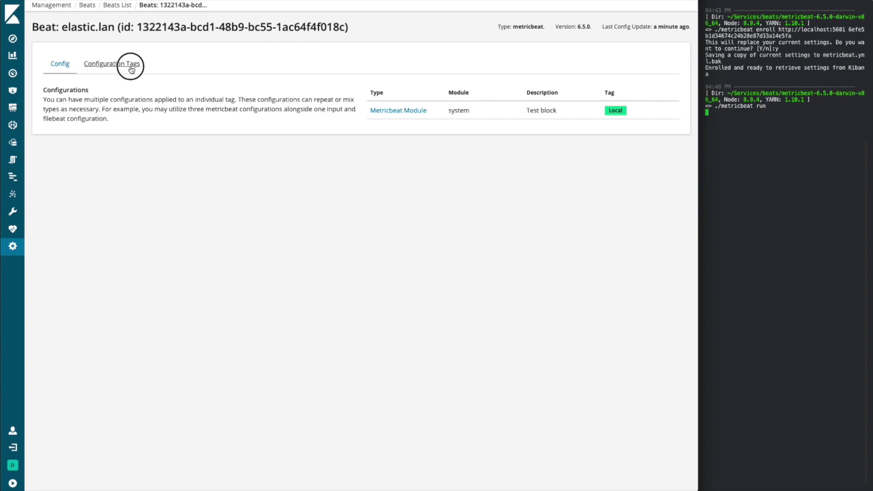
left_click(111, 5)
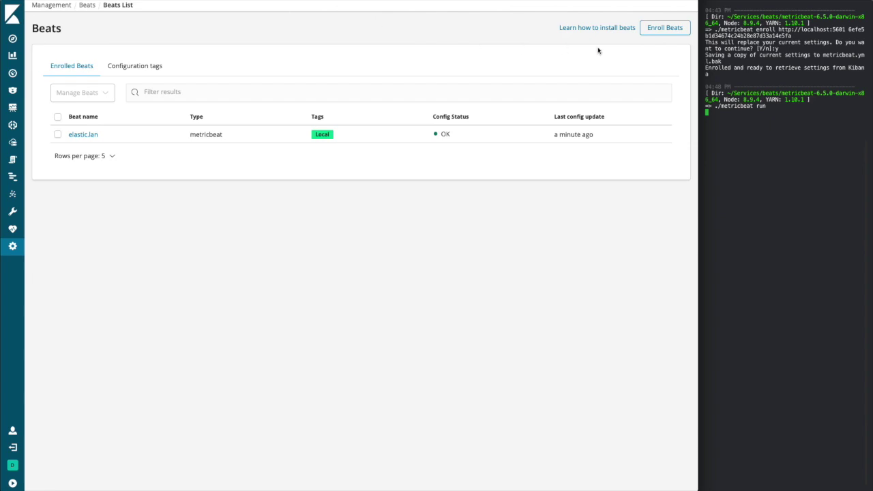
- Dismiss a new Enroll Beats dialog and view the Configuration tags list
left_click(655, 37)
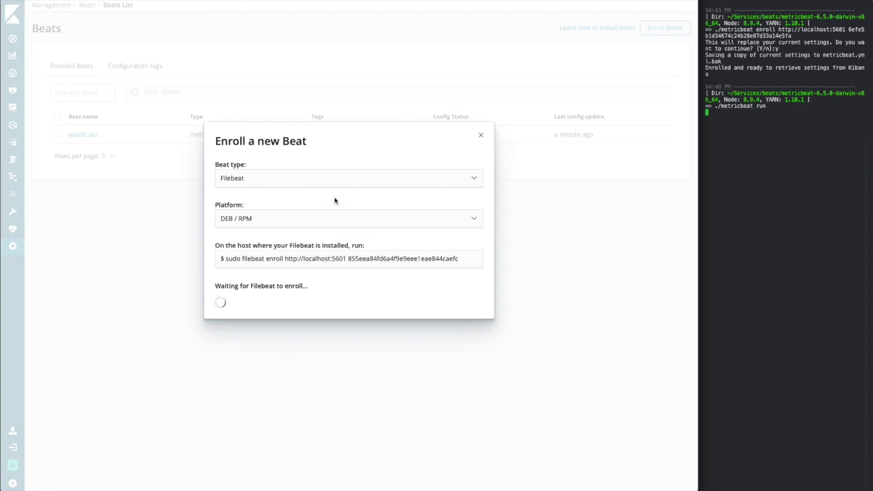
left_click(481, 138)
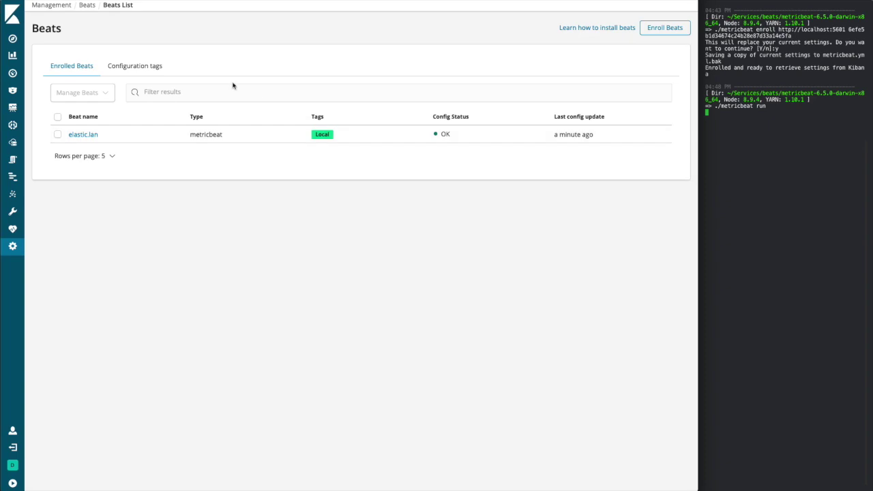
left_click(153, 73)
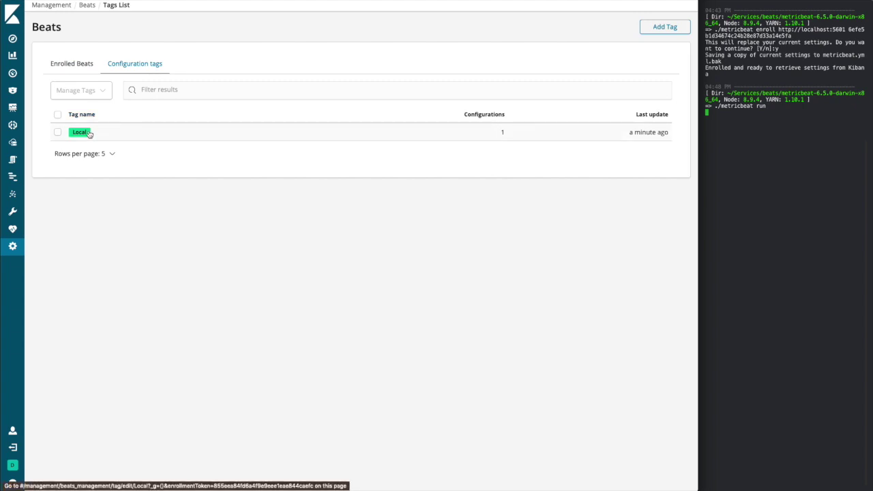
left_click(89, 133)
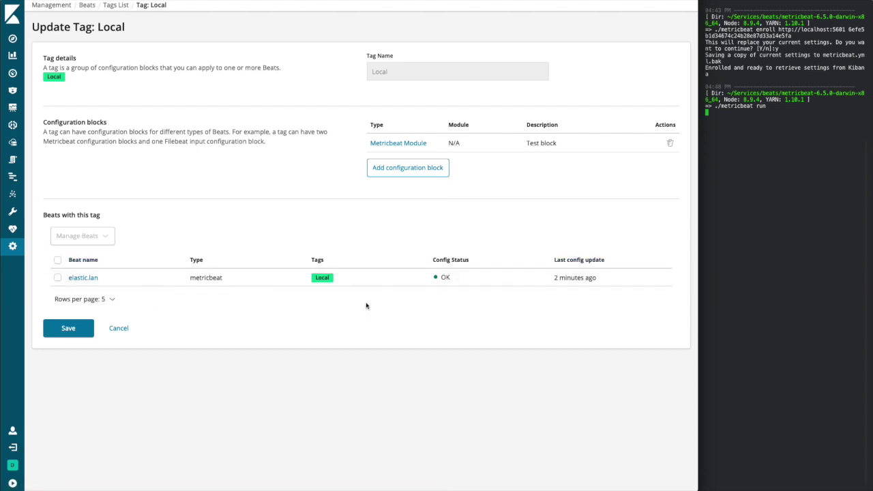
left_click(118, 333)
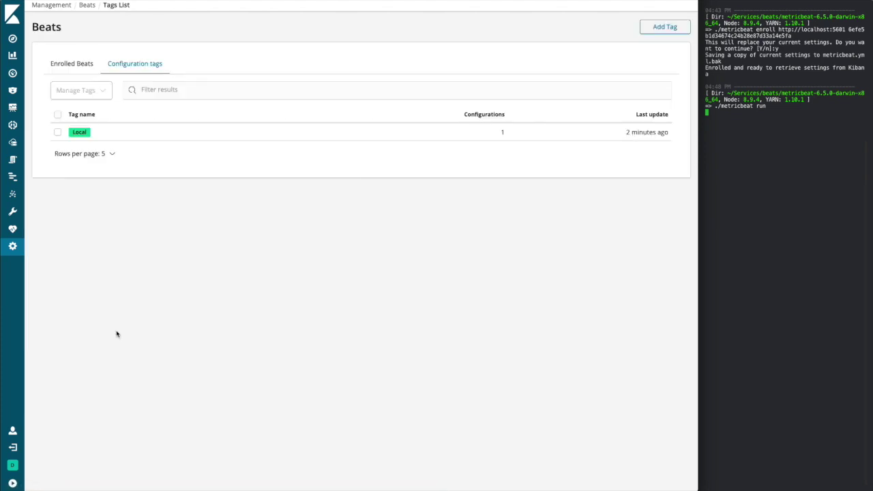
- Abandon a new tag form and return to the Enrolled Beats list
left_click(651, 33)
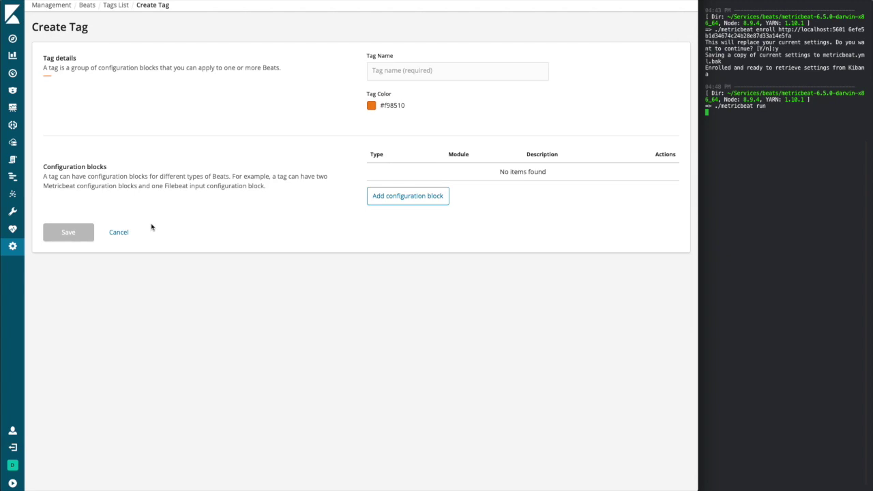
left_click(127, 237)
left_click(82, 72)
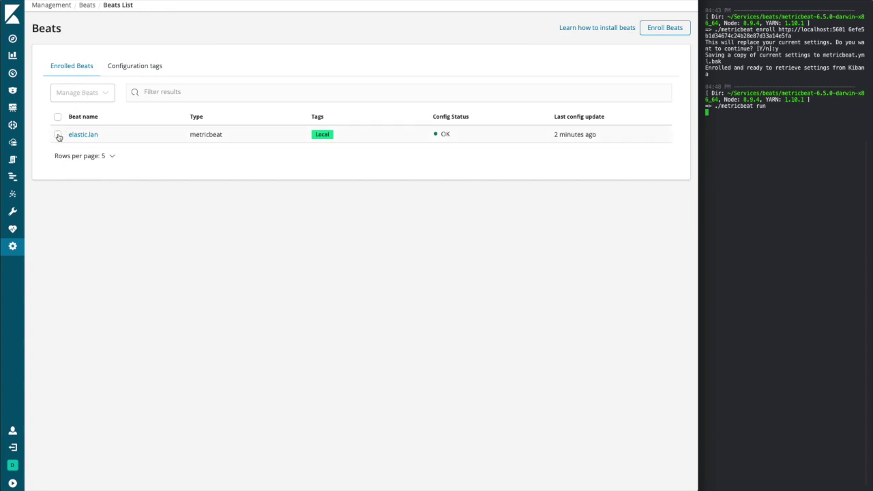
- Apply the Local tag to the elastic.lan beat via Manage Beats > Set tags
left_click(58, 135)
left_click(101, 92)
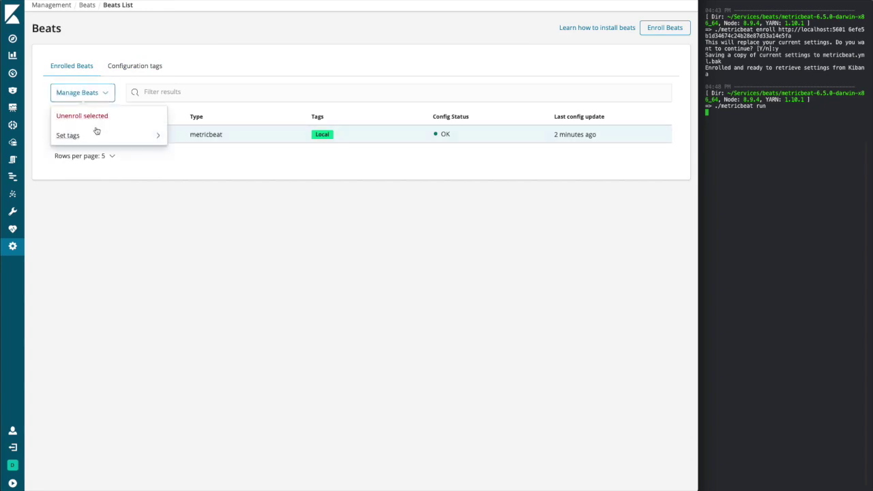
left_click(96, 134)
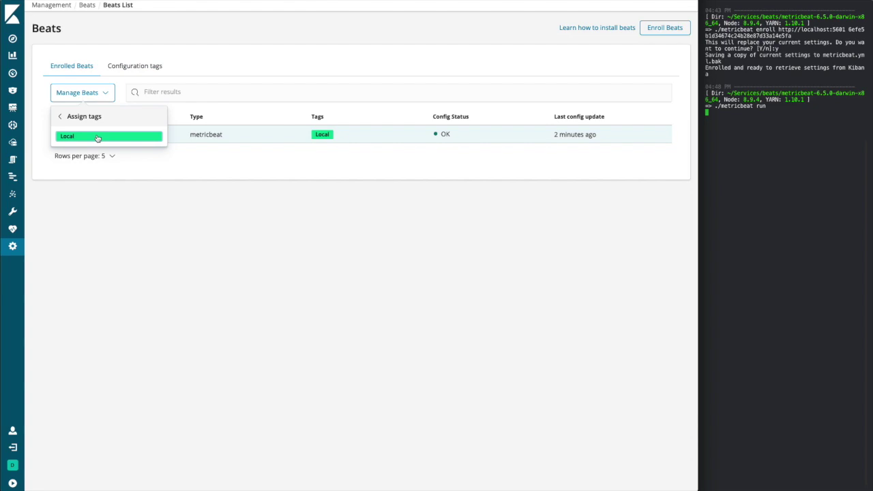
left_click(98, 137)
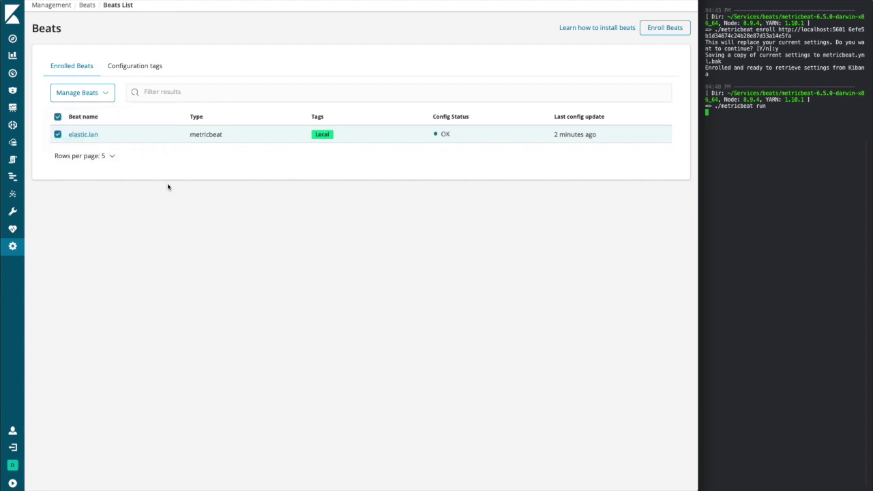